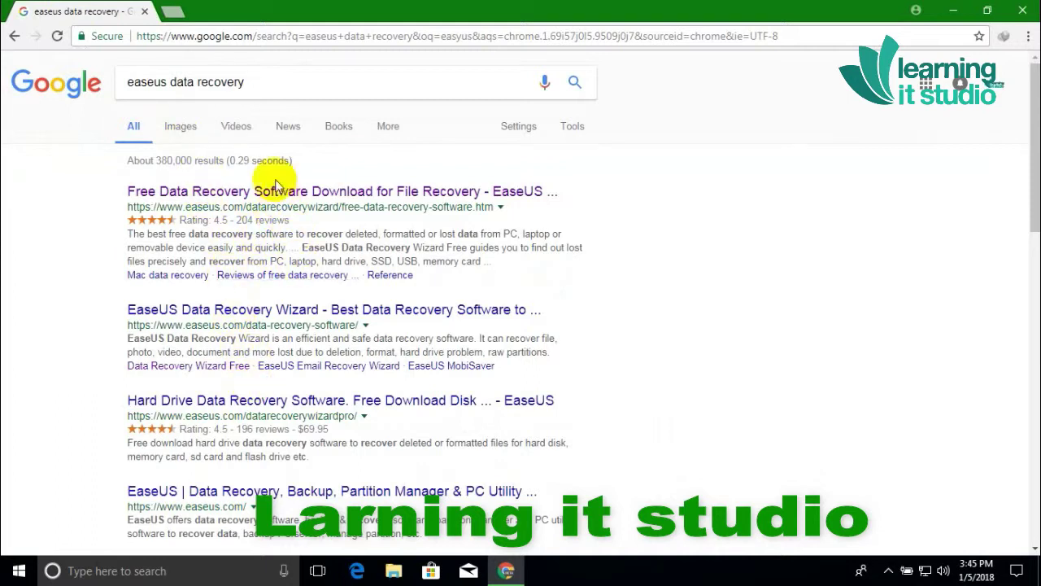
Step: Look over the easeus data recovery search results and open the EaseUS free data recovery software page
scroll(281, 267, "down", 1)
scroll(280, 266, "down", 4)
scroll(268, 264, "up", 5)
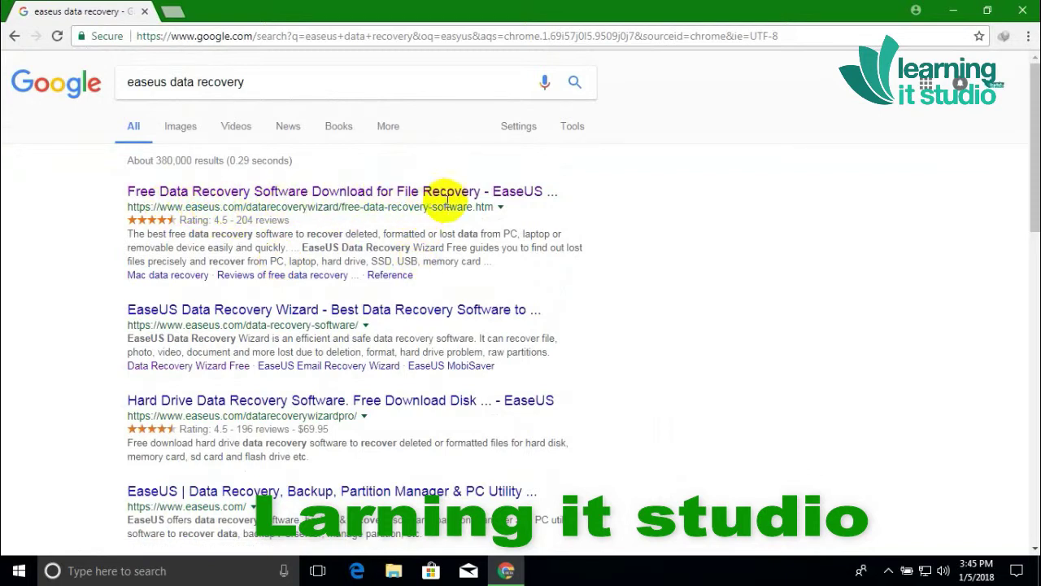
left_click(366, 192)
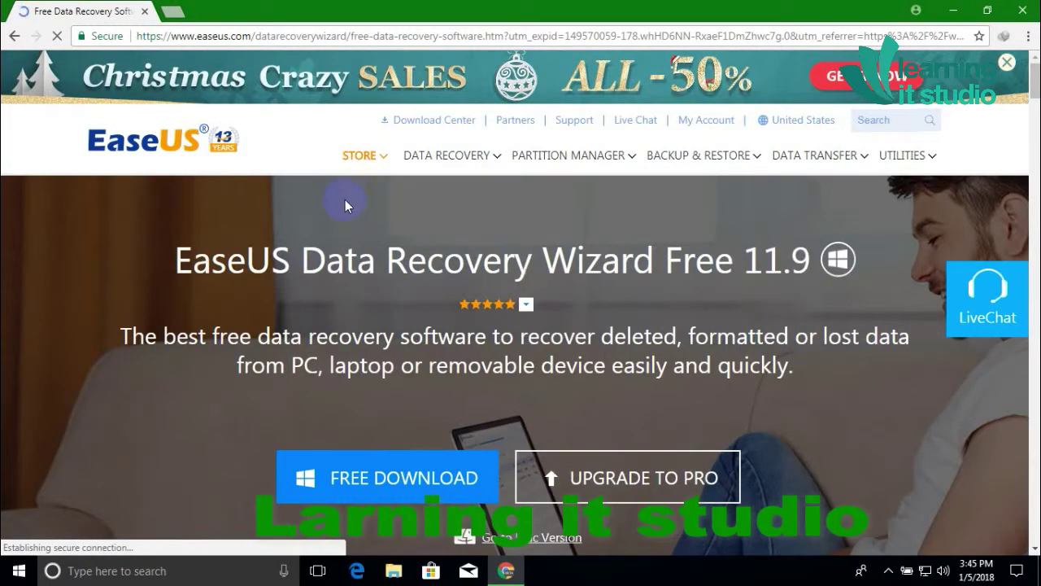
Step: Try the free Windows download of EaseUS Data Recovery Wizard Free 11.9, cancel it, and close the browser
scroll(346, 200, "down", 2)
scroll(452, 191, "up", 1)
scroll(366, 176, "up", 1)
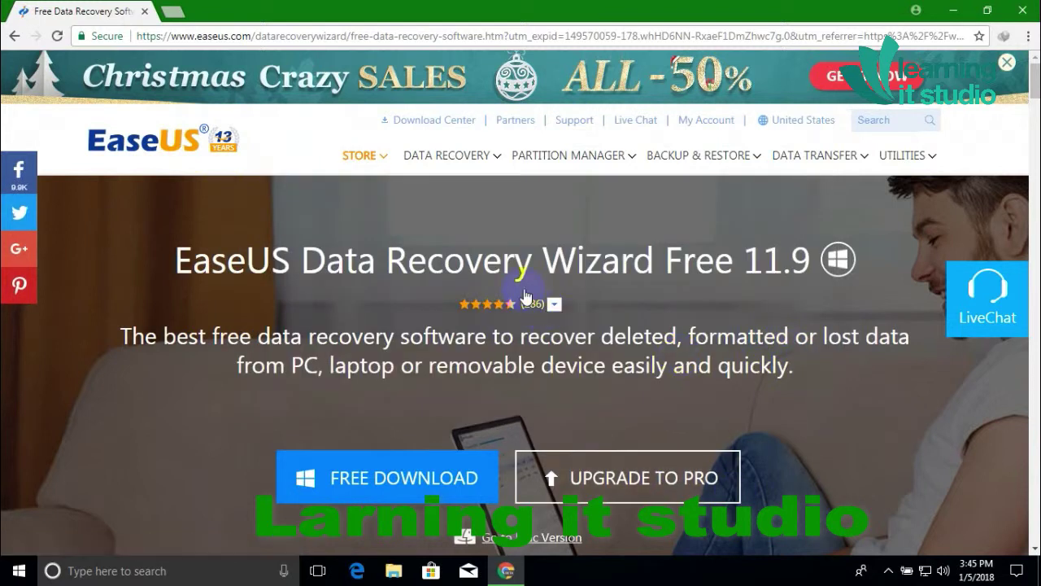
scroll(532, 298, "down", 1)
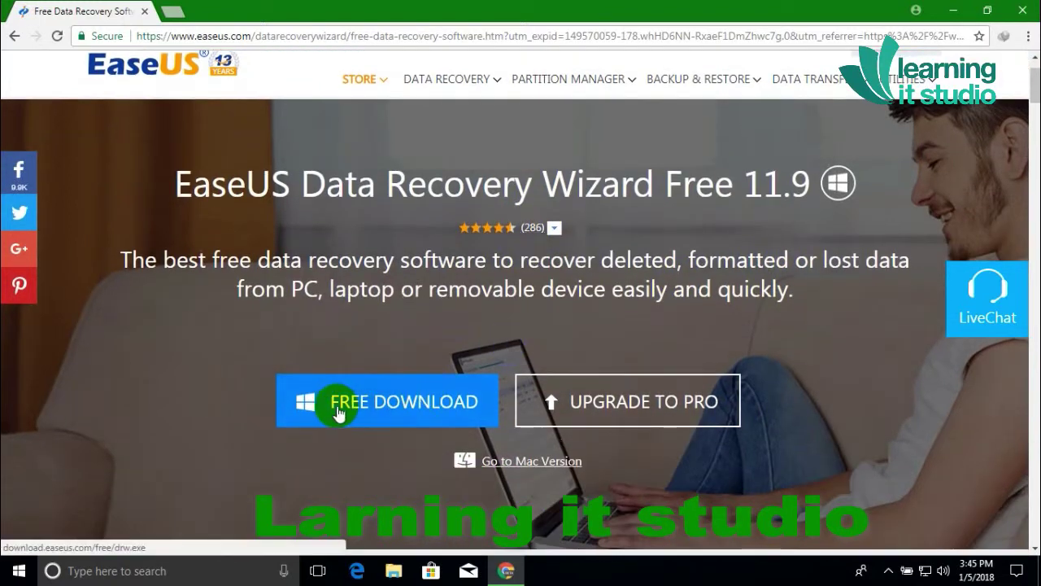
left_click(423, 416)
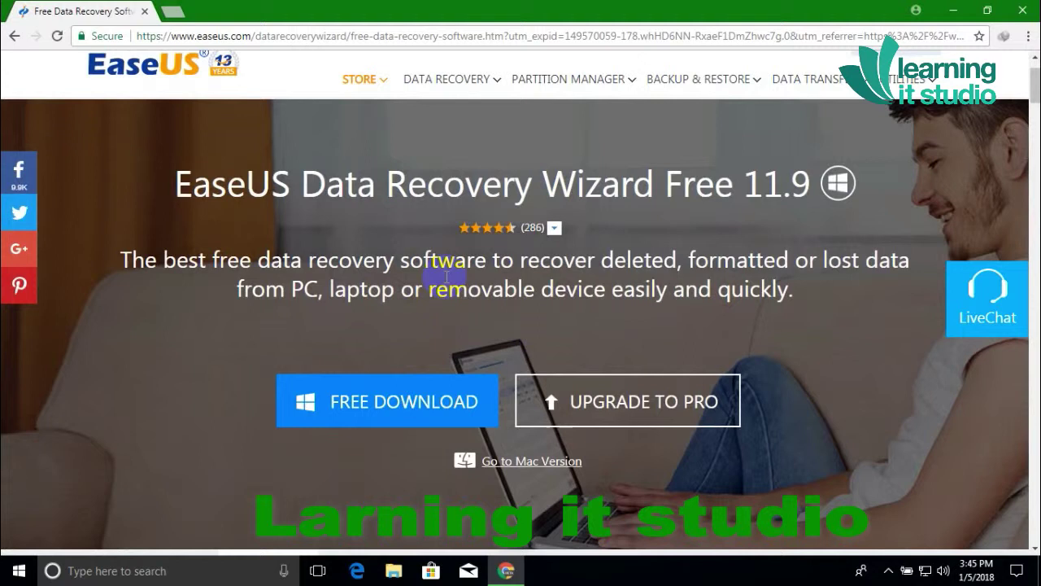
scroll(451, 280, "up", 1)
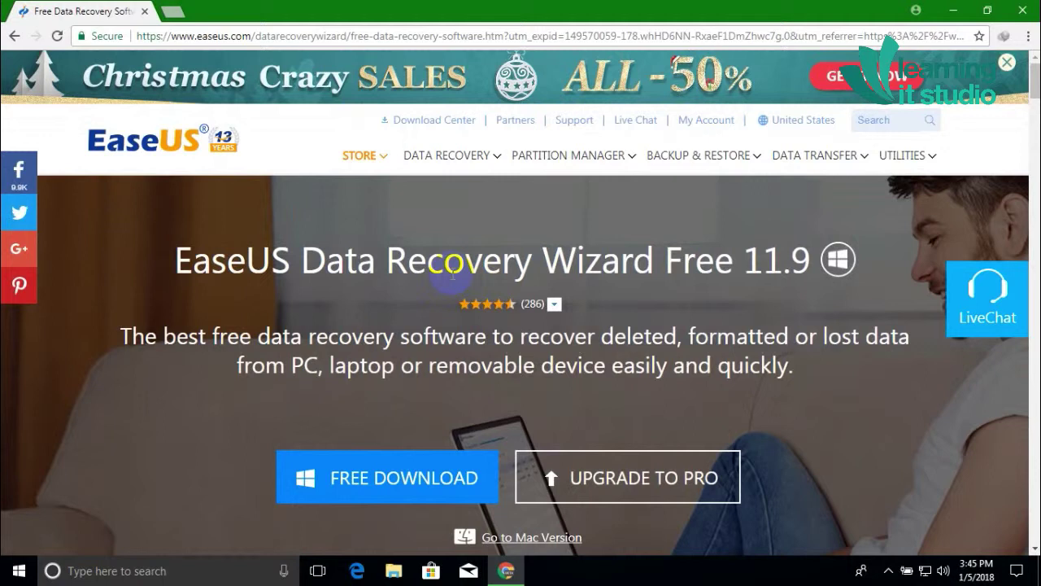
scroll(368, 272, "down", 1)
left_click(393, 401)
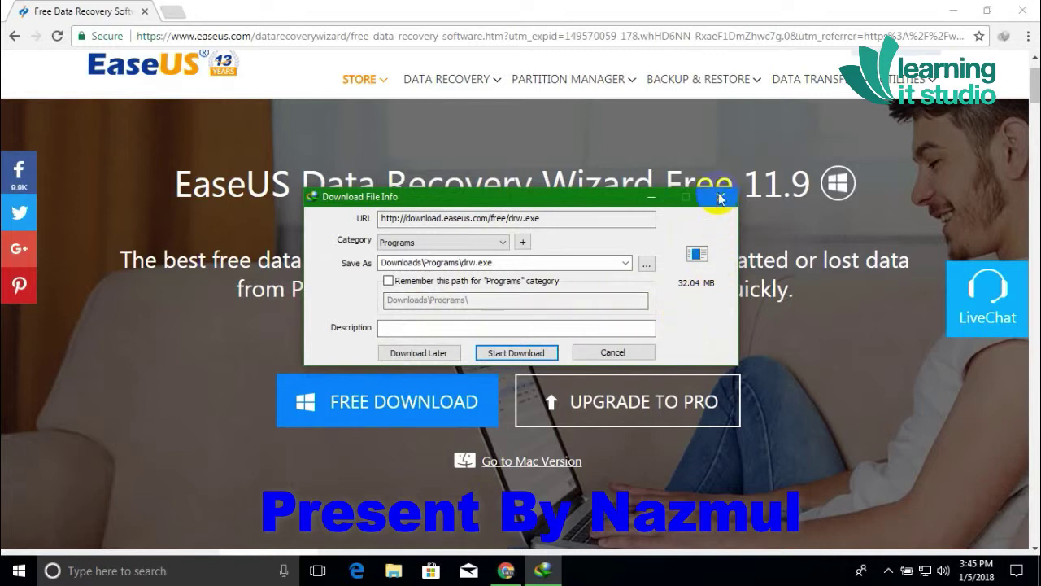
left_click(721, 197)
left_click(480, 348)
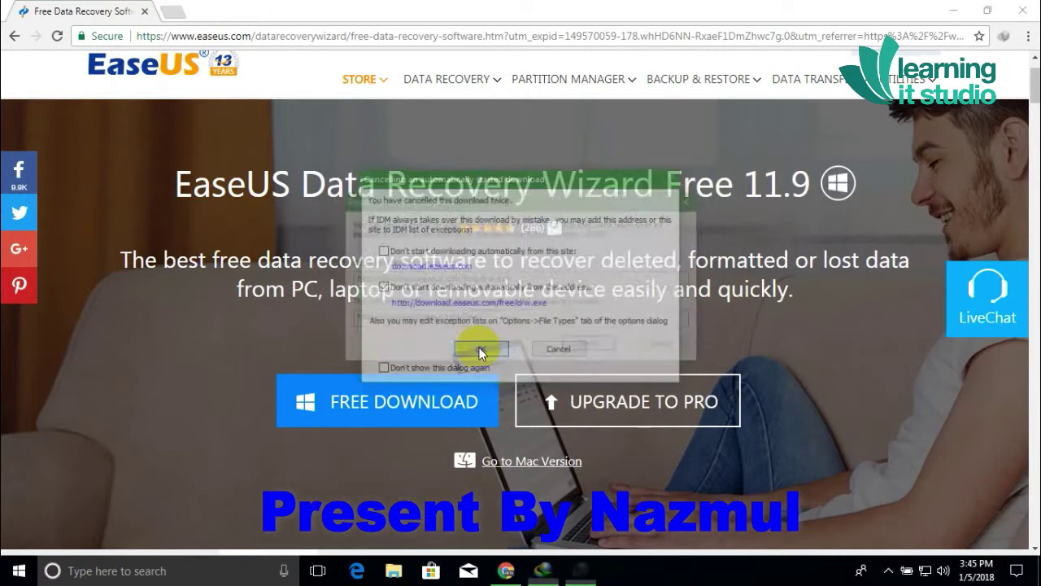
left_click(662, 344)
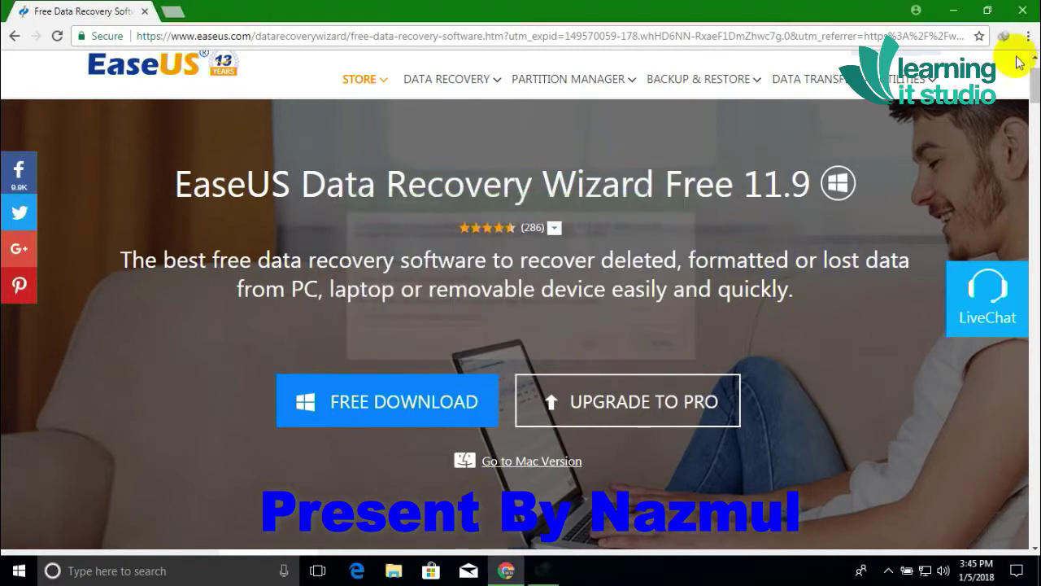
left_click(1023, 10)
right_click(558, 65)
left_click(616, 105)
right_click(514, 77)
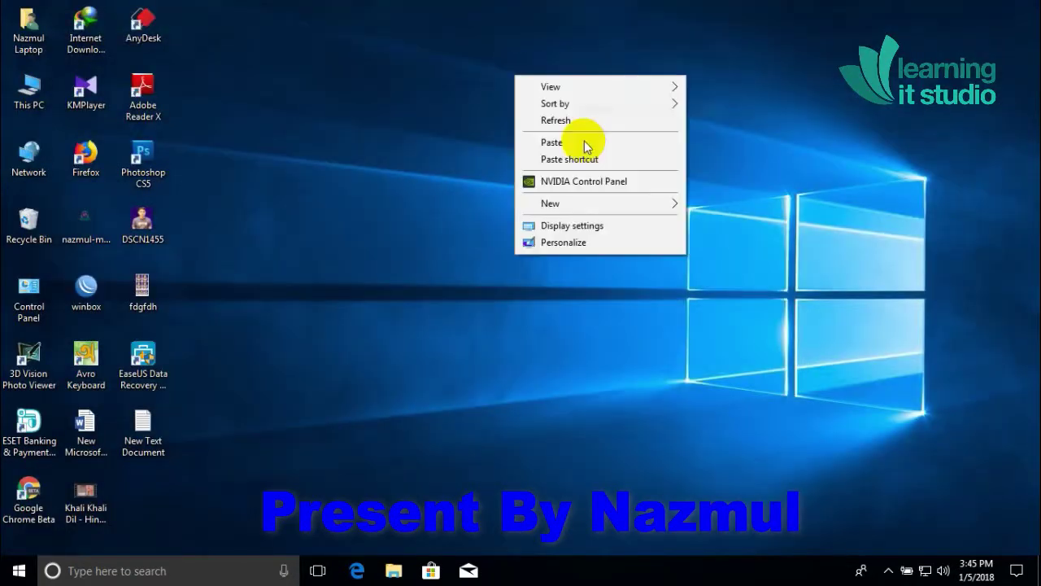
left_click(569, 121)
right_click(531, 100)
left_click(561, 137)
right_click(542, 118)
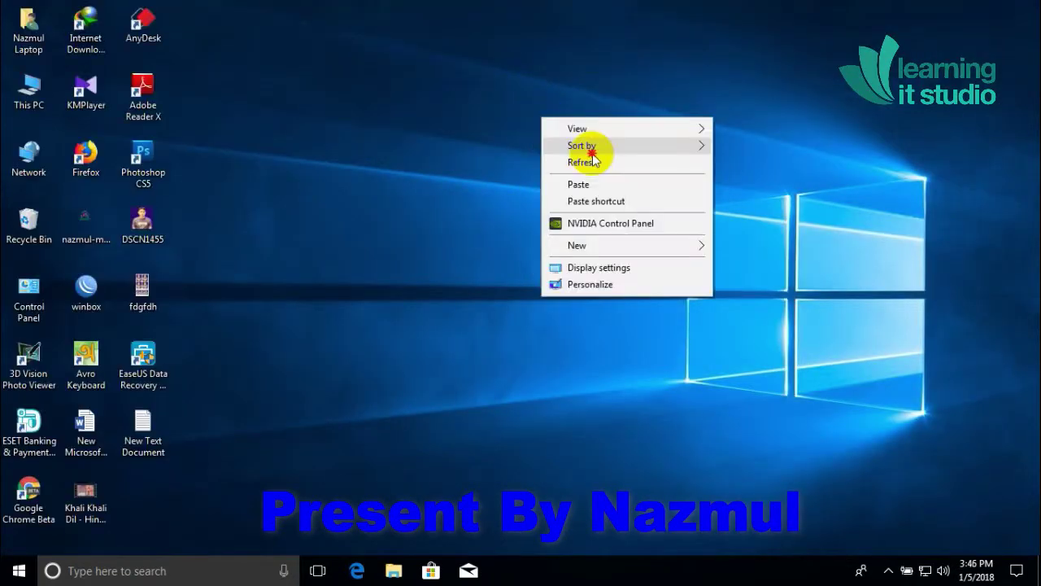
left_click(596, 164)
right_click(488, 101)
left_click(514, 146)
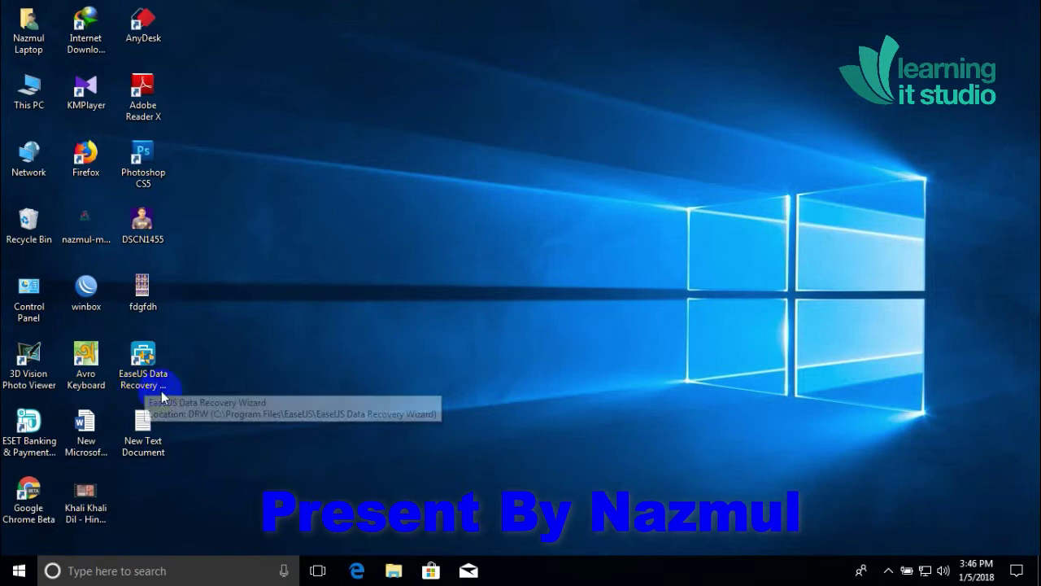
right_click(402, 184)
left_click(443, 228)
right_click(361, 167)
left_click(415, 215)
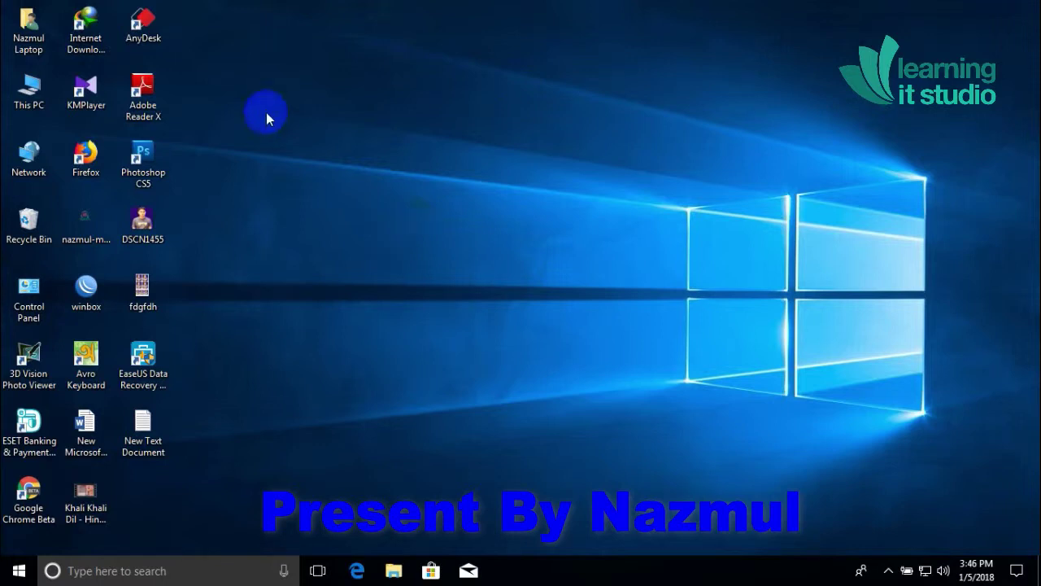
right_click(385, 65)
left_click(230, 325)
Step: Launch EaseUS Data Recovery Wizard from the desktop
left_click(144, 358)
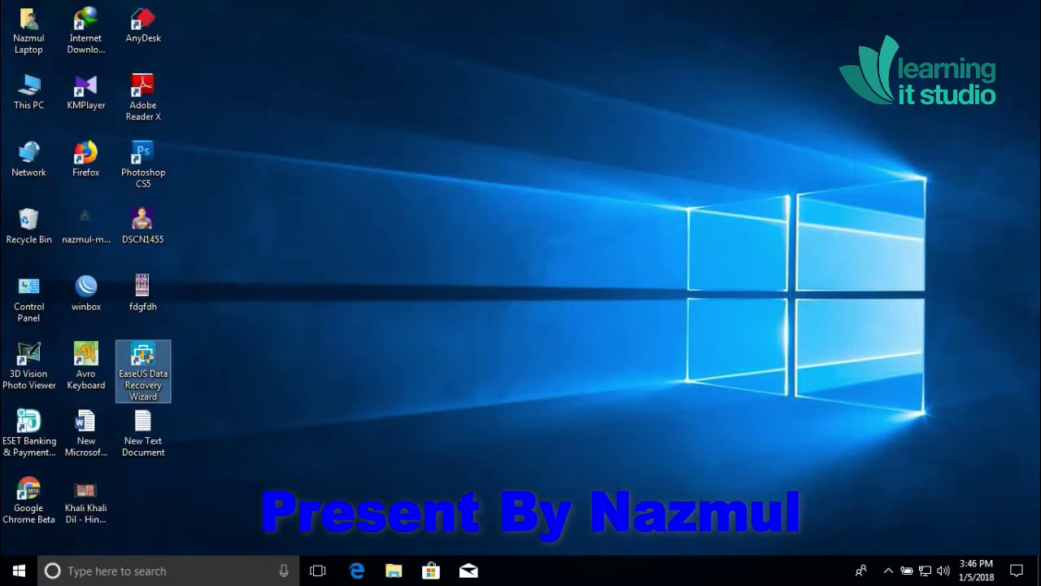
double_click(144, 358)
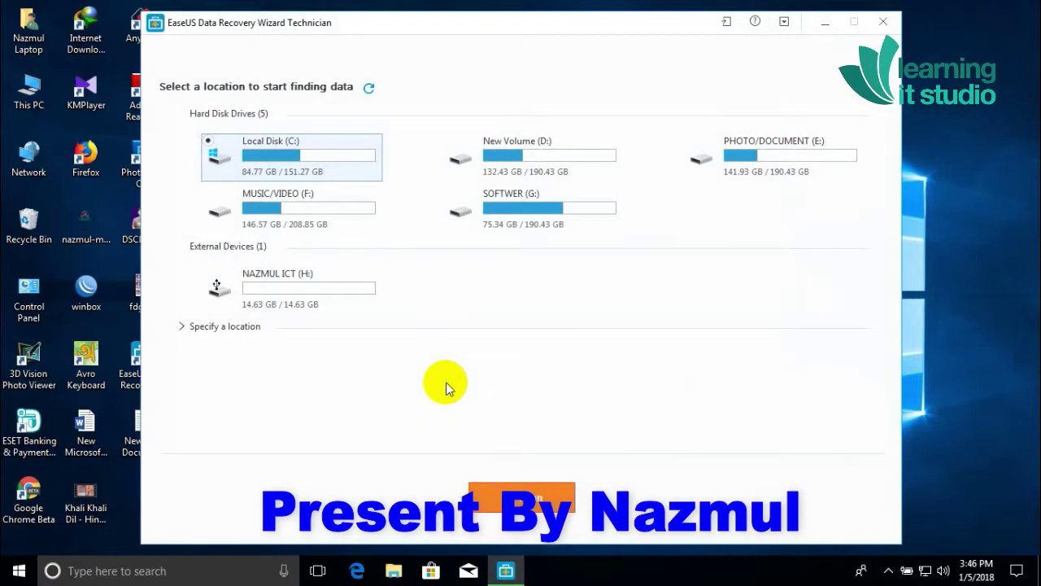
Step: Check the contents of removable drive H: in File Explorer and close the window
double_click(24, 86)
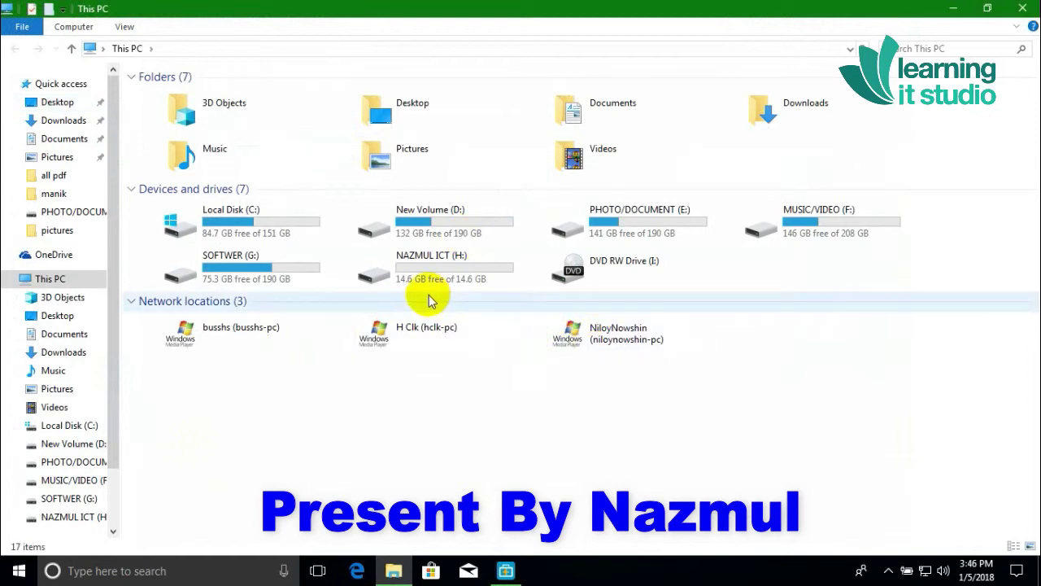
double_click(448, 271)
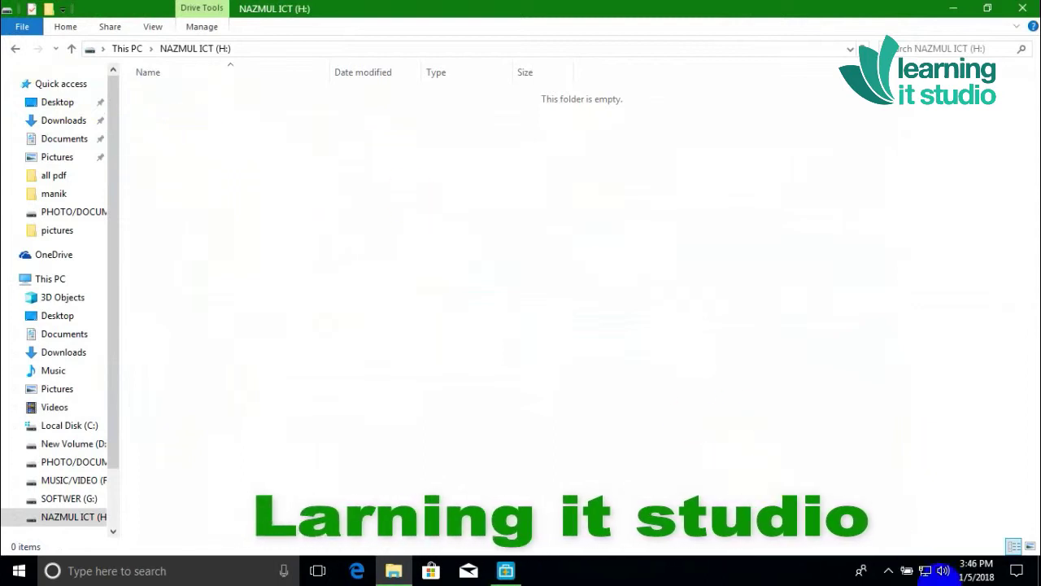
left_click(889, 570)
left_click(897, 515)
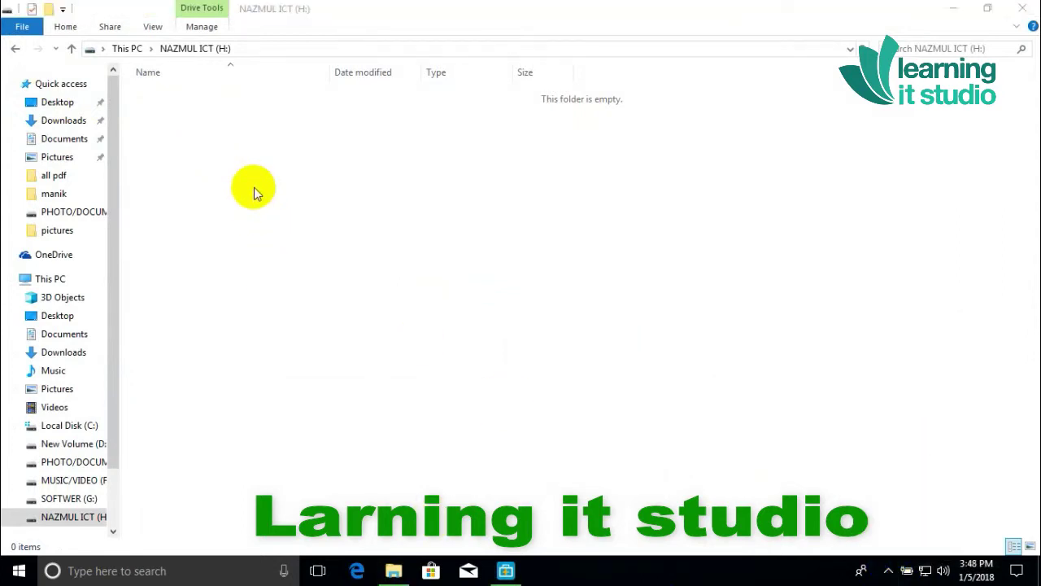
left_click(1023, 8)
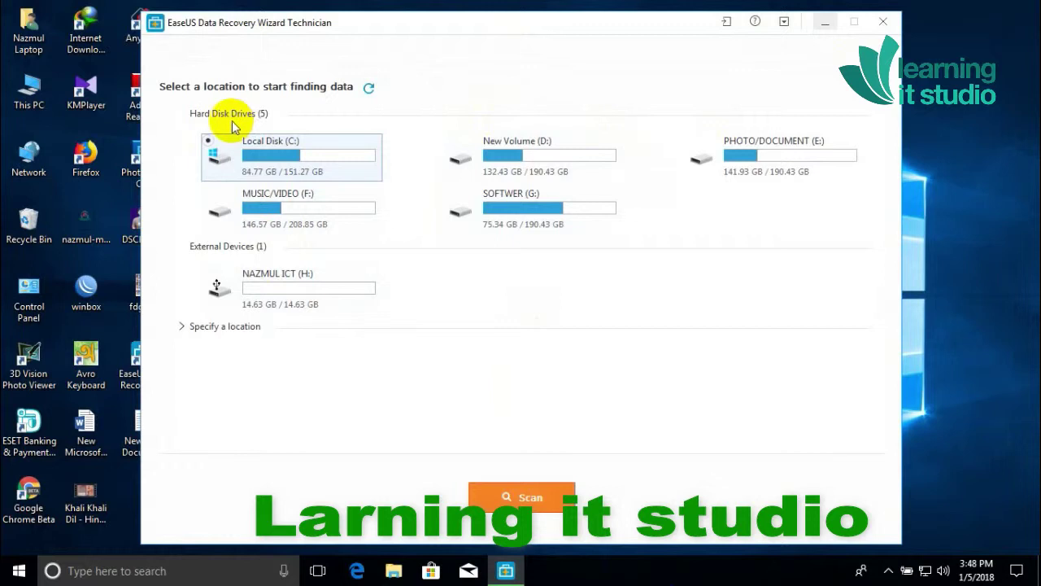
Step: Select external drive H: as the location and scan it for lost files
mouse_move(387, 31)
left_mouse_down()
mouse_move(309, 26)
mouse_move(374, 38)
left_mouse_up()
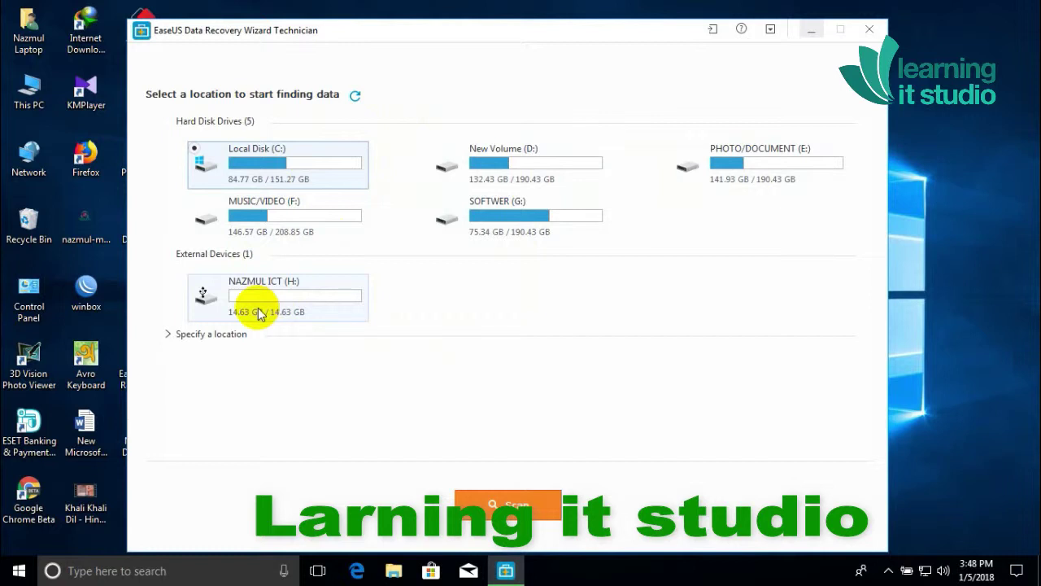
left_click(196, 284)
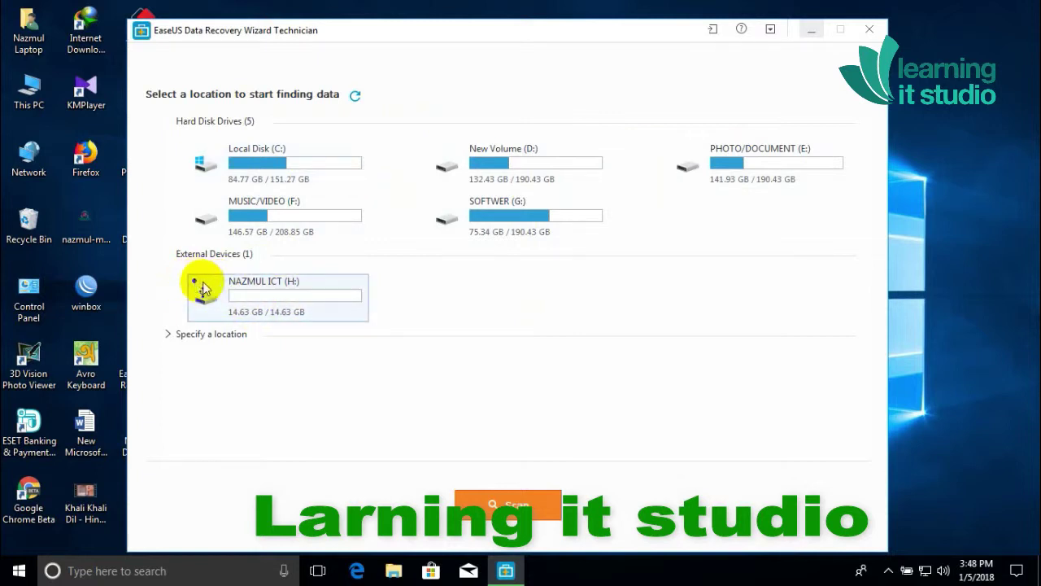
left_click_drag(550, 29, 551, 5)
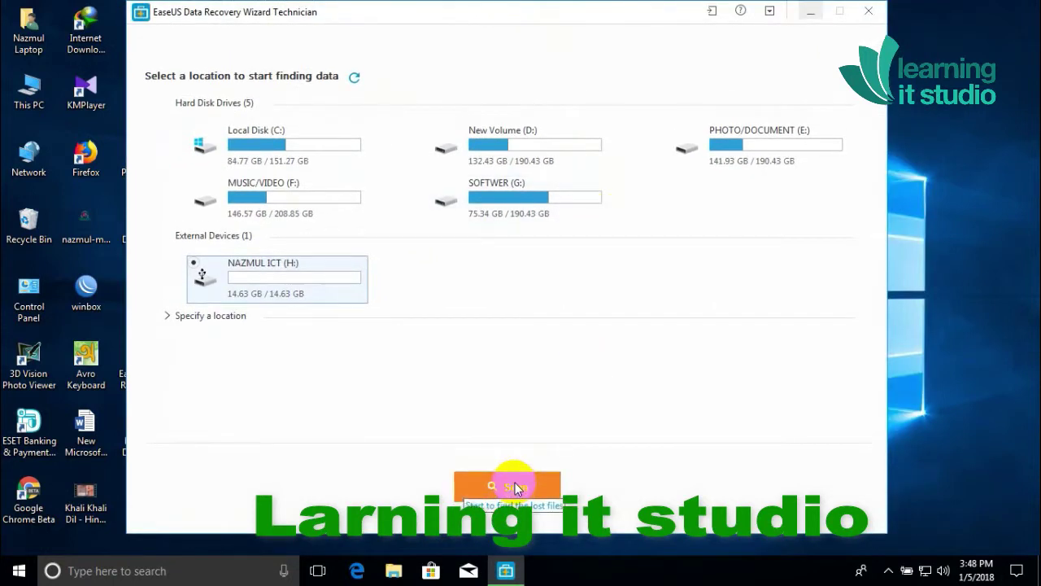
left_click(515, 488)
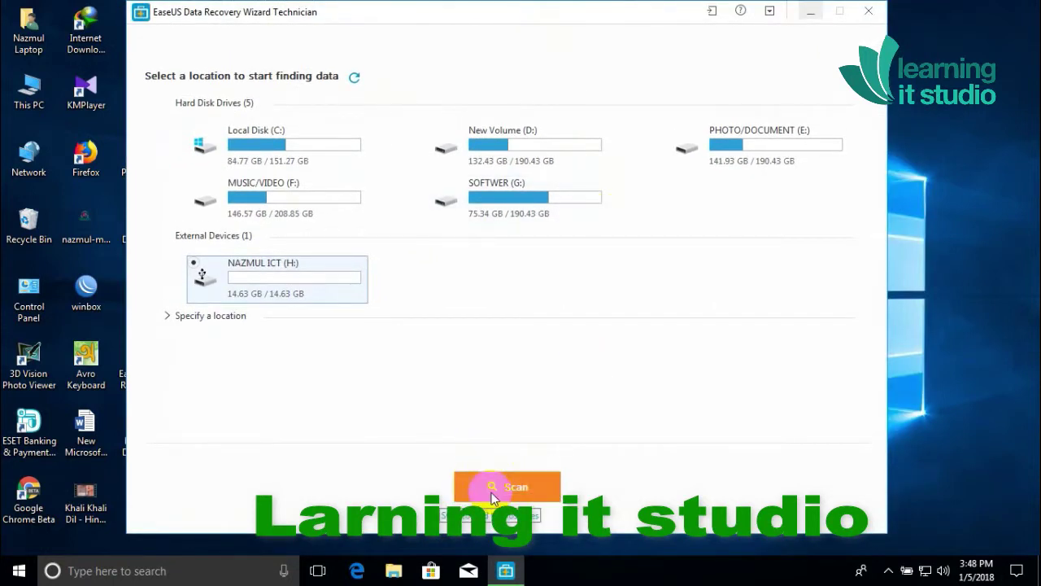
left_click(511, 310)
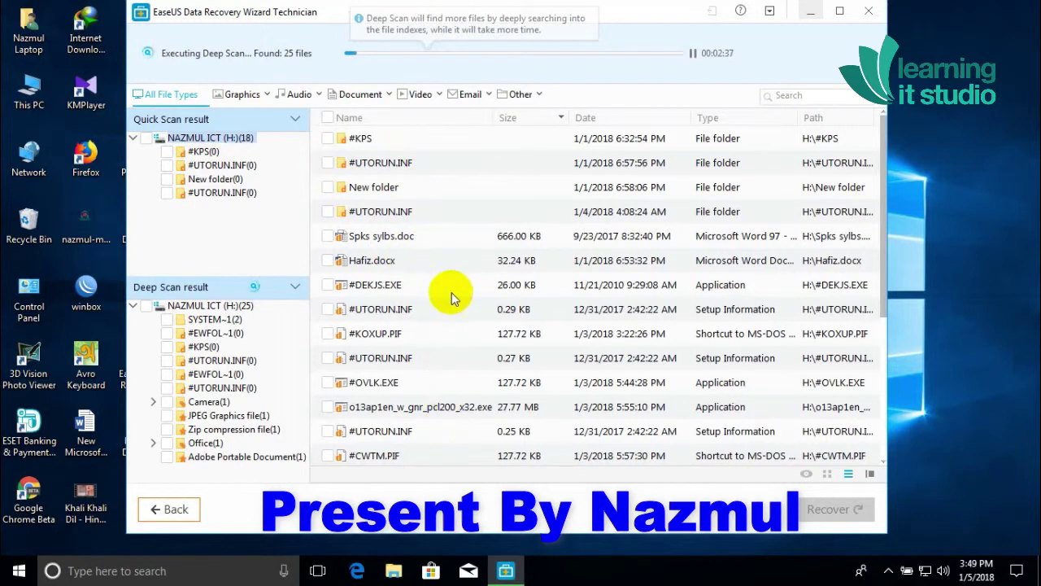
Step: Look through the list of files found on drive H: while the deep scan runs
scroll(453, 298, "down", 3)
scroll(451, 295, "up", 3)
scroll(451, 294, "down", 3)
scroll(453, 294, "up", 3)
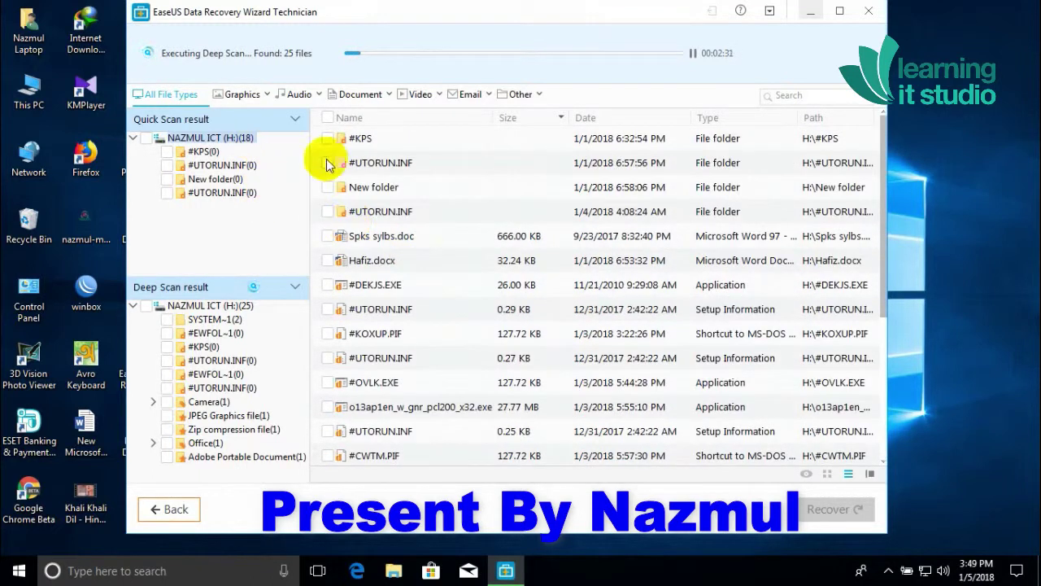
scroll(383, 205, "down", 3)
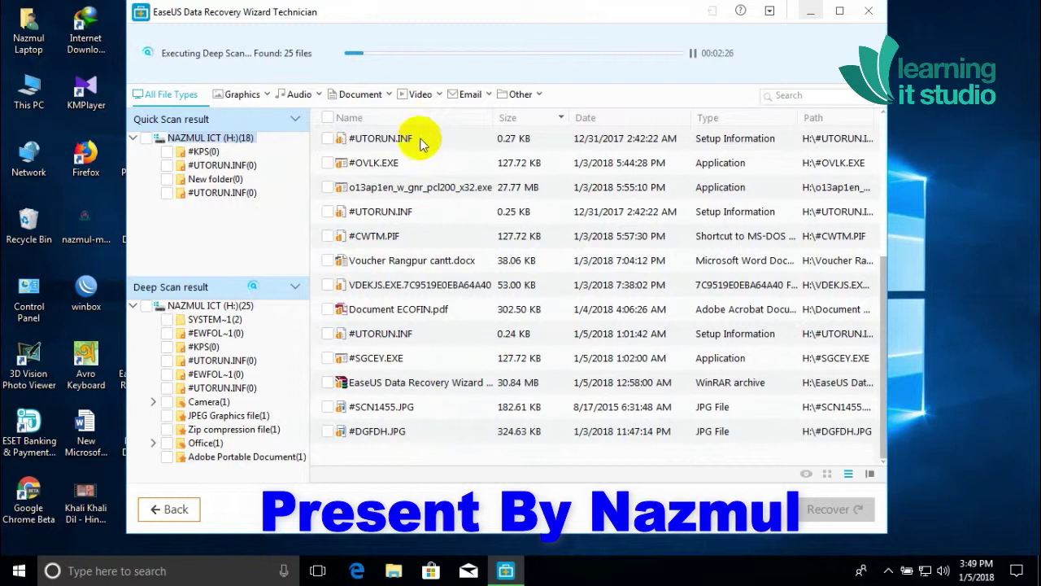
scroll(419, 159, "up", 2)
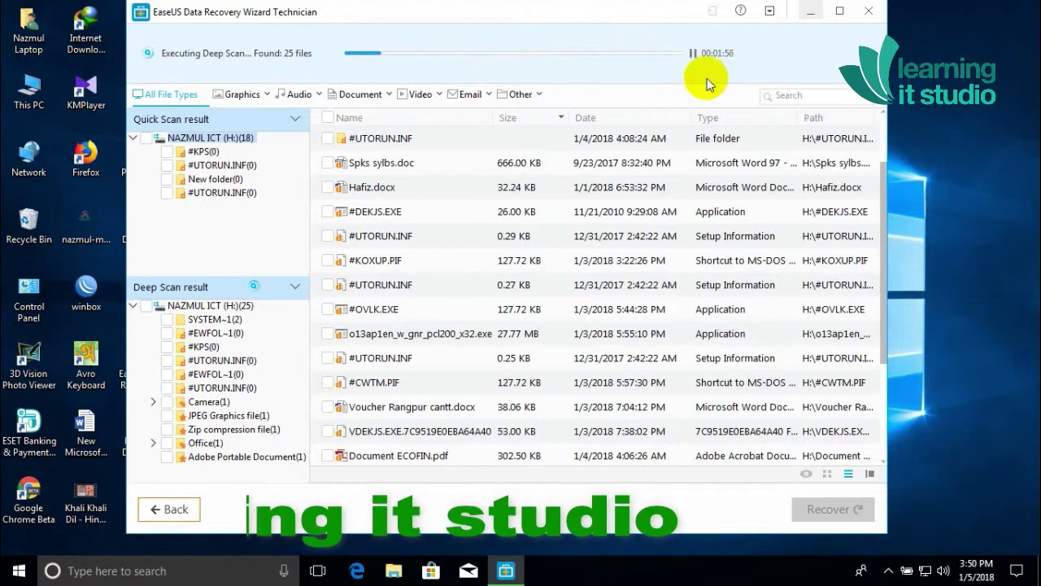
left_click(889, 570)
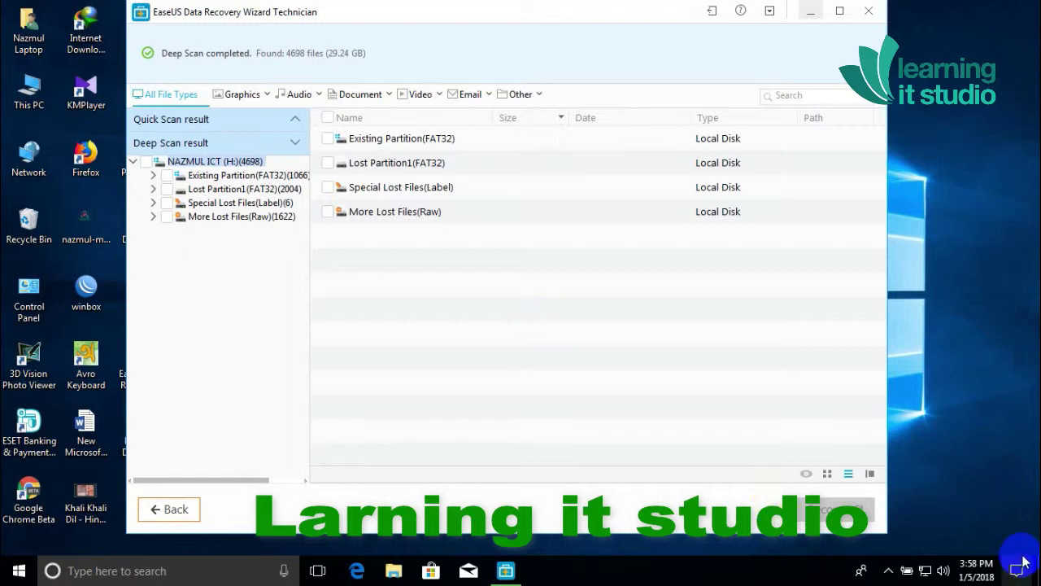
left_click(892, 571)
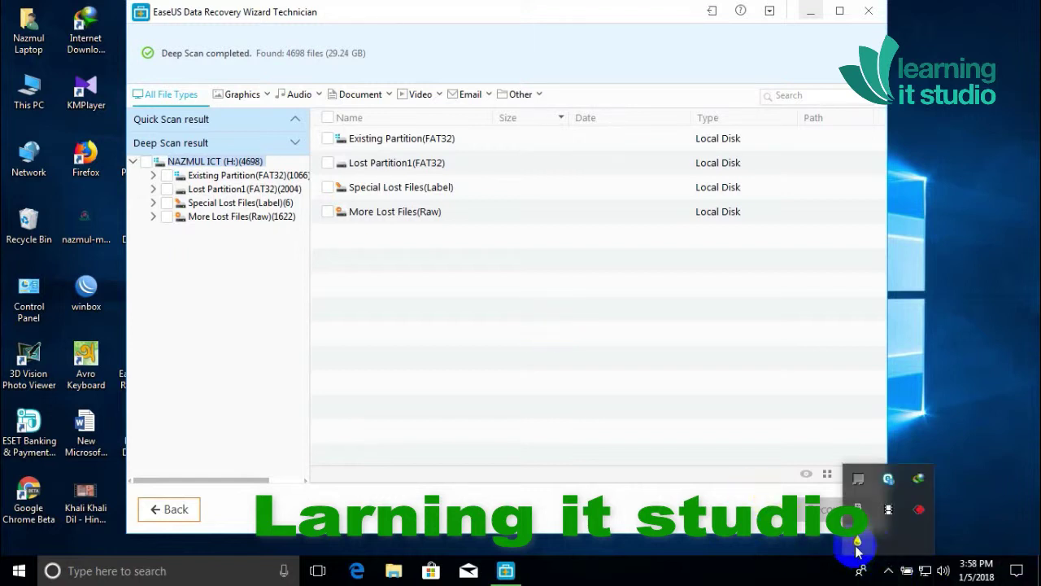
left_click(889, 513)
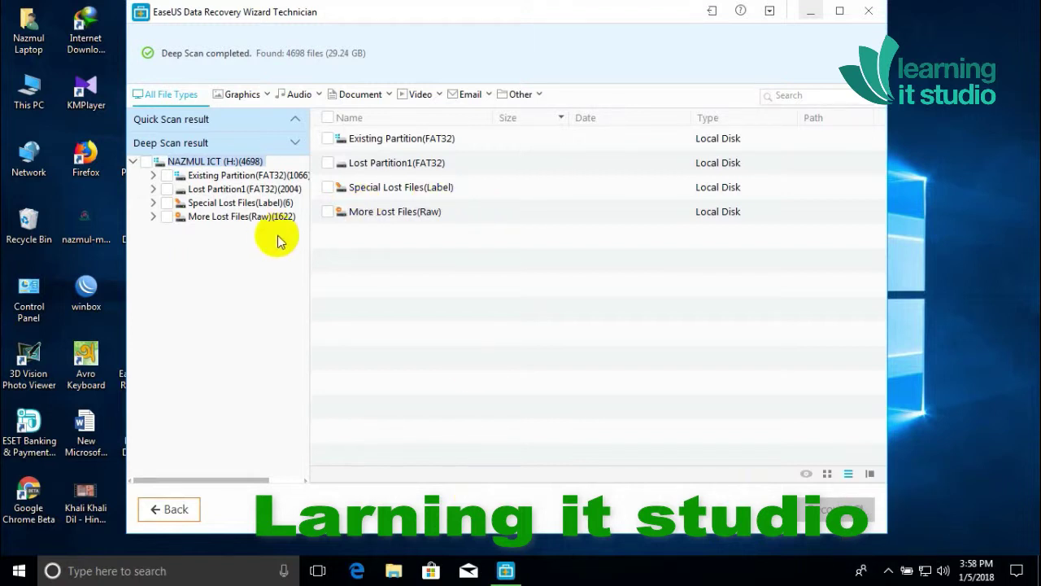
Step: Examine the Special Lost Files(Label) group of the deep scan result, including its Camera folder, and collapse the group
double_click(401, 197)
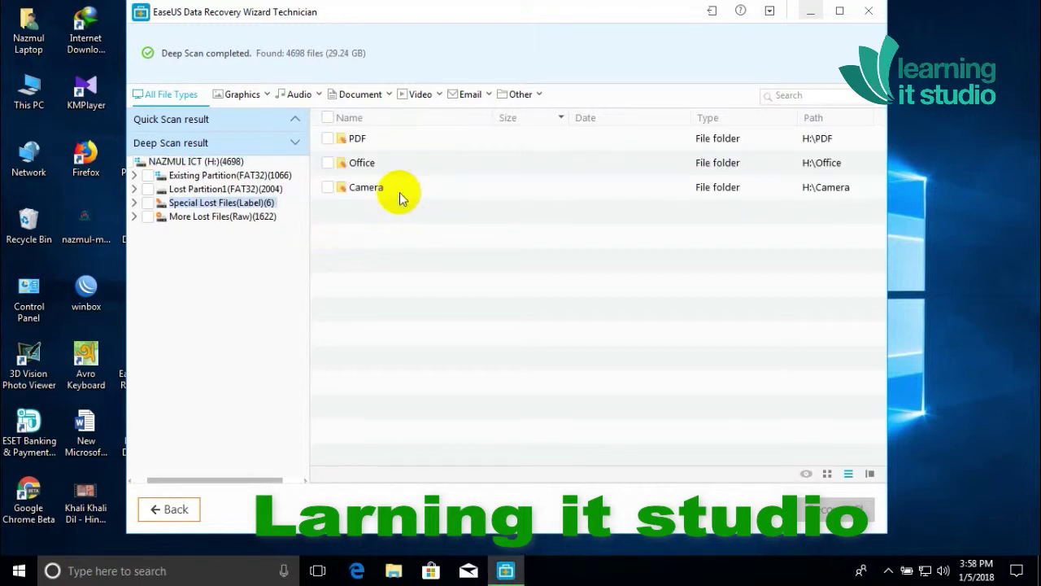
double_click(368, 187)
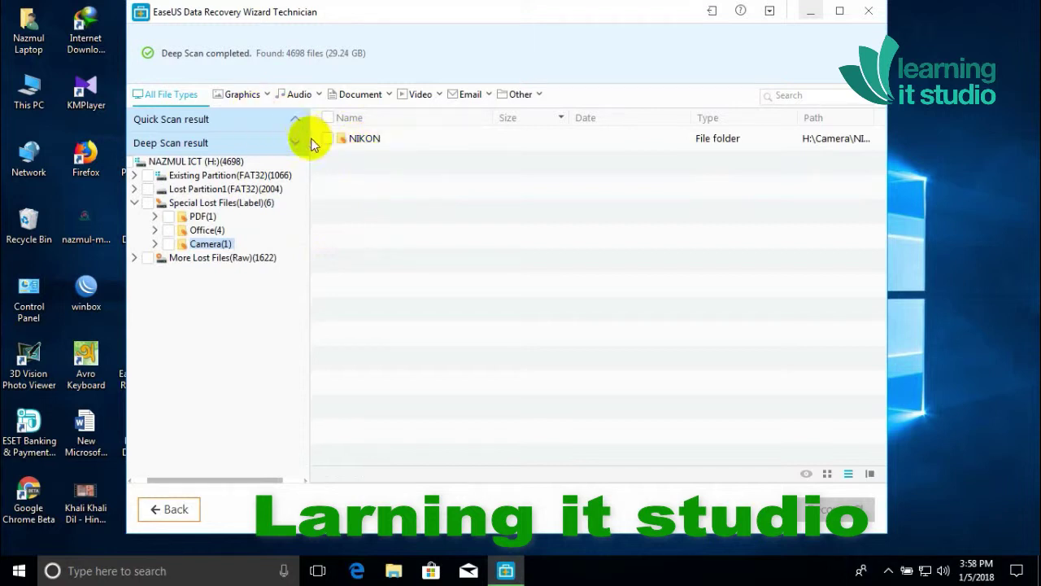
left_click(136, 203)
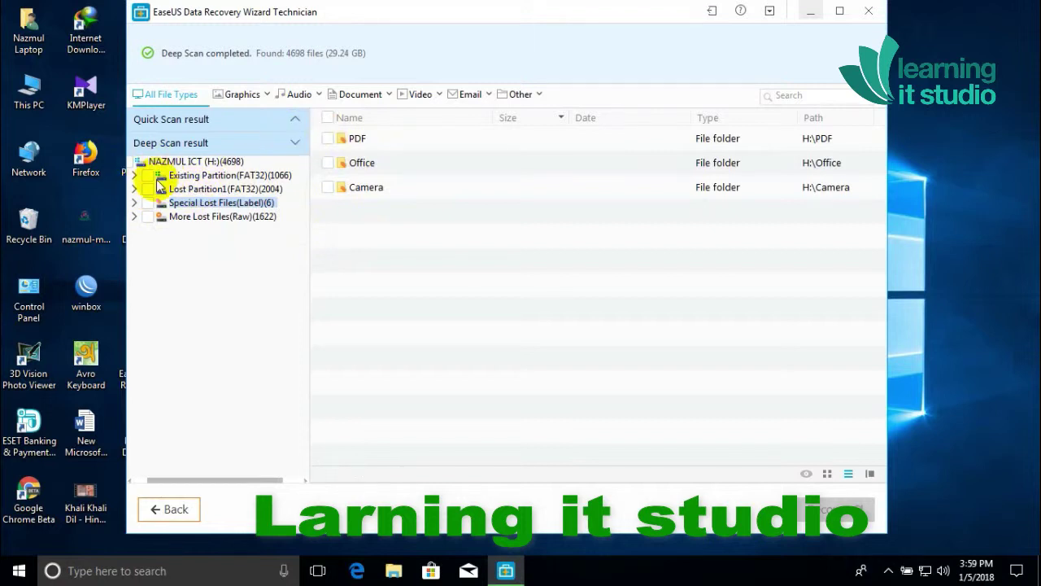
Step: Examine the folders under Lost Partition1(FAT32) and the file type folders under More Lost Files(Raw)
double_click(184, 190)
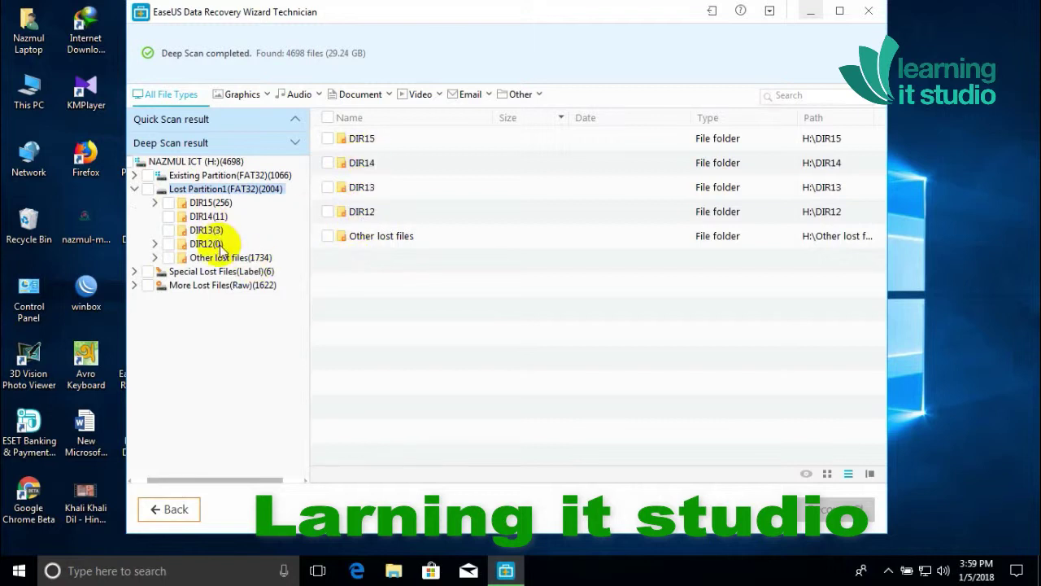
left_click(137, 190)
double_click(195, 217)
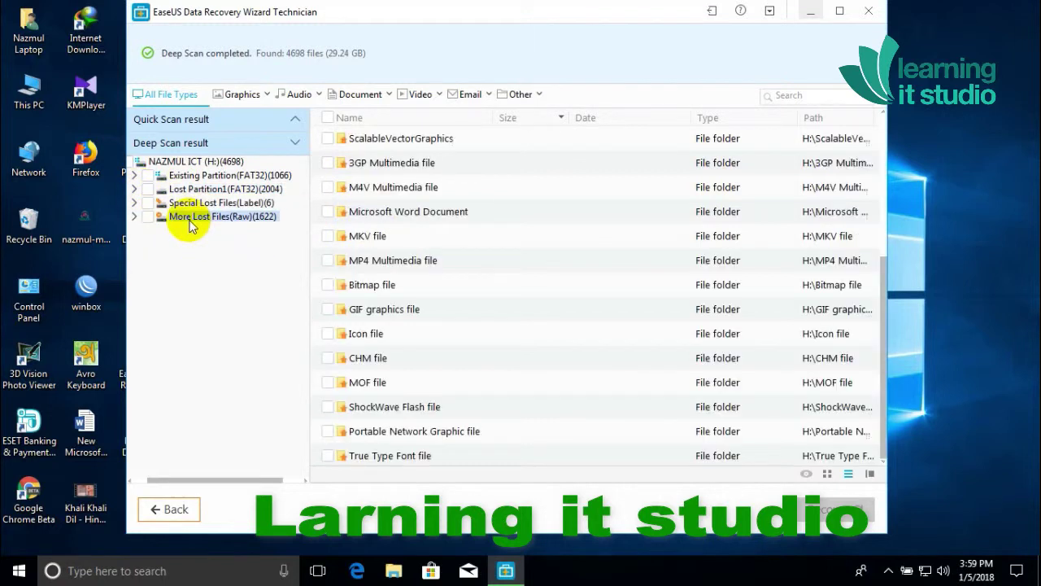
Step: Open the JPEG Graphics file folder under More Lost Files(Raw) and preview FILE001.JPG
scroll(471, 330, "down", 2)
double_click(393, 429)
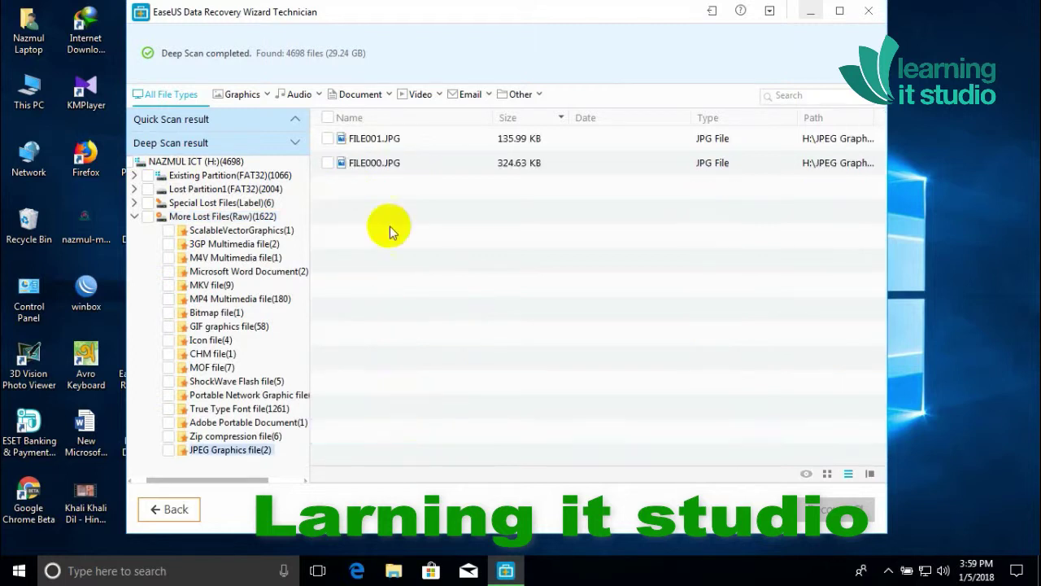
left_click(378, 143)
double_click(378, 142)
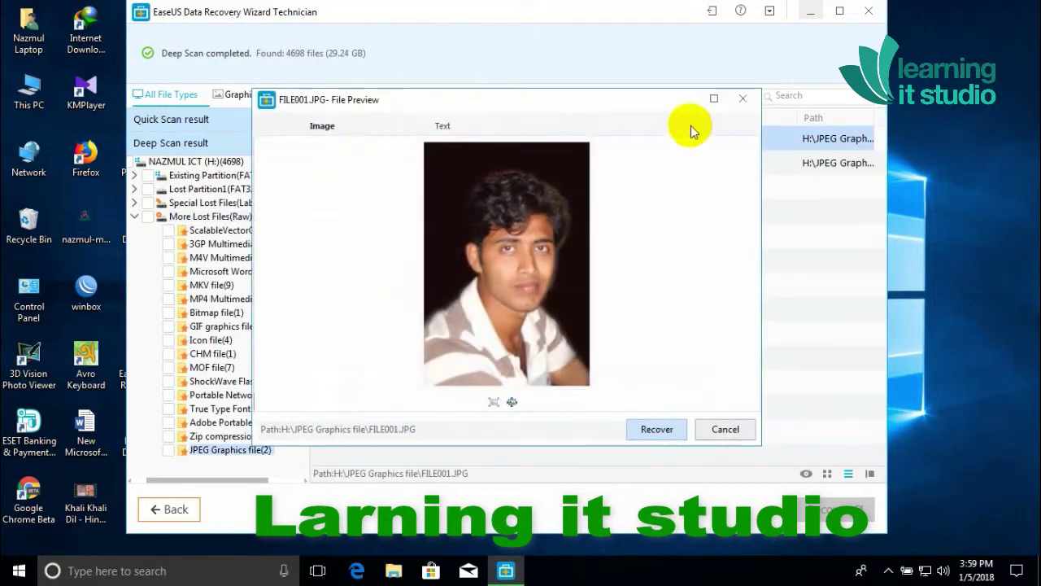
left_click(741, 97)
Step: Preview FILE000.JPG and recover it to the Desktop, keeping the file name FILE000 and the JPG type
double_click(358, 163)
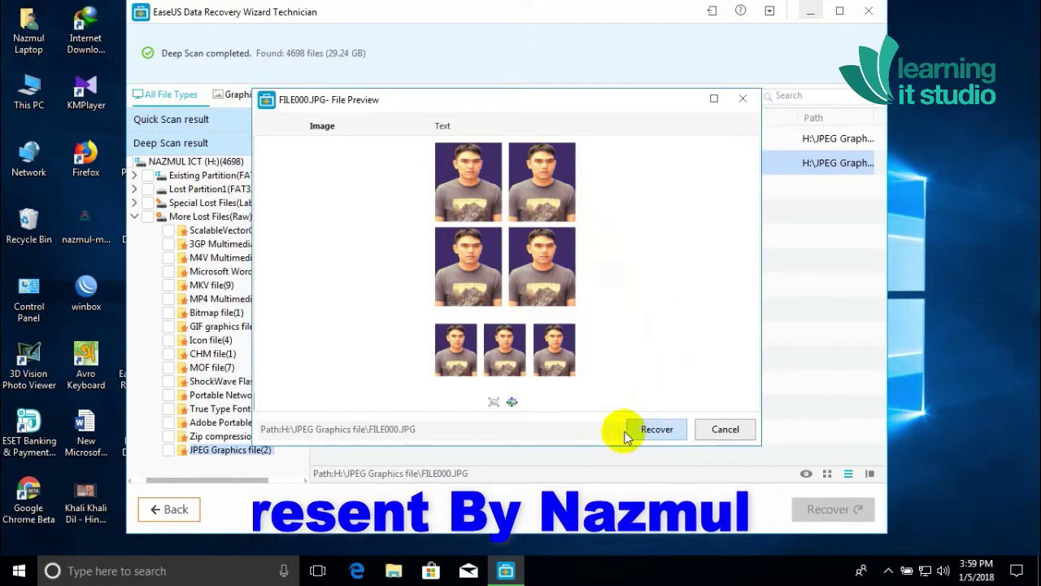
left_click(657, 432)
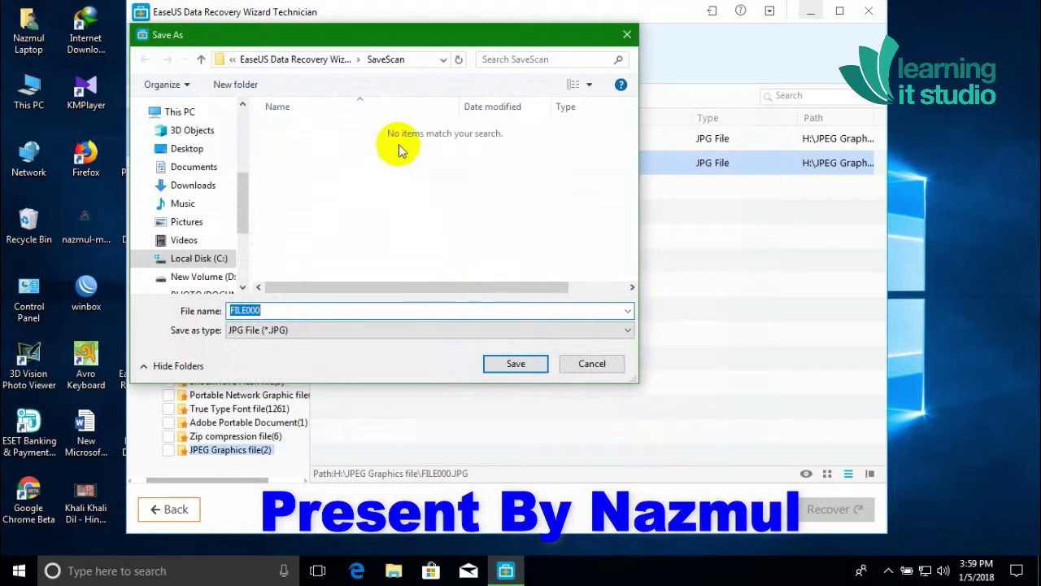
left_click_drag(413, 43, 527, 48)
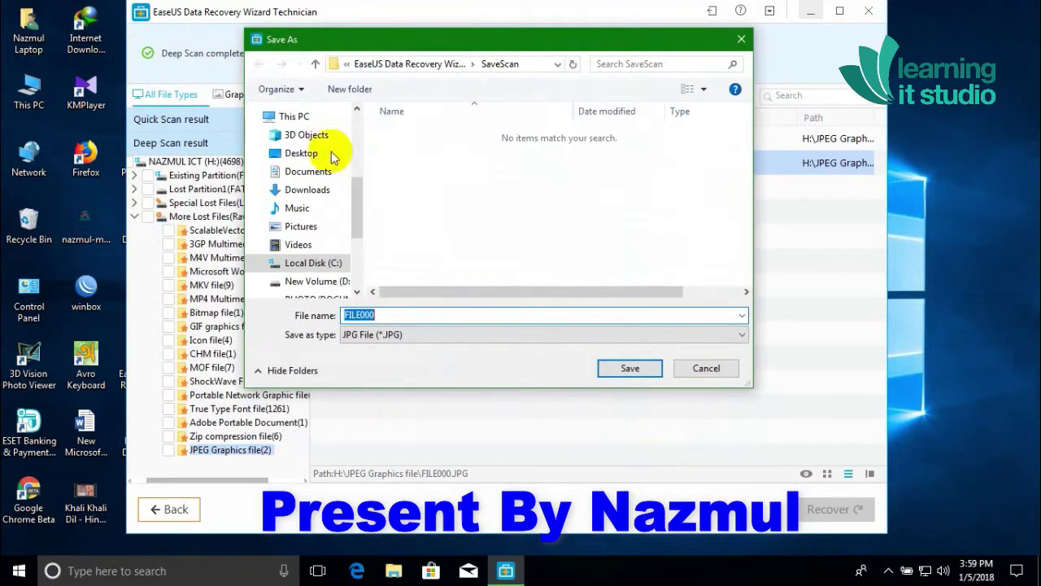
left_click(301, 155)
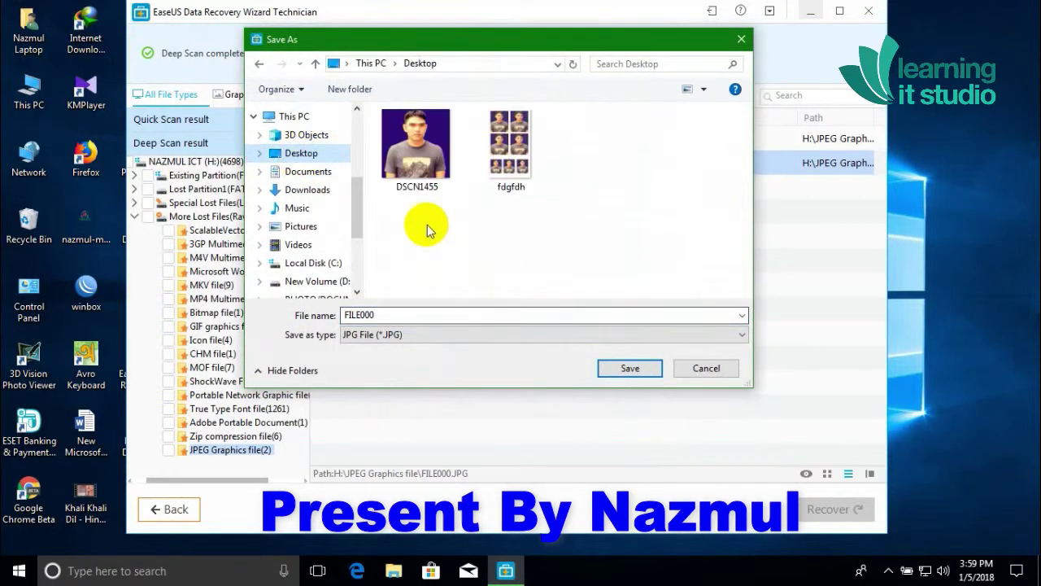
left_click(629, 367)
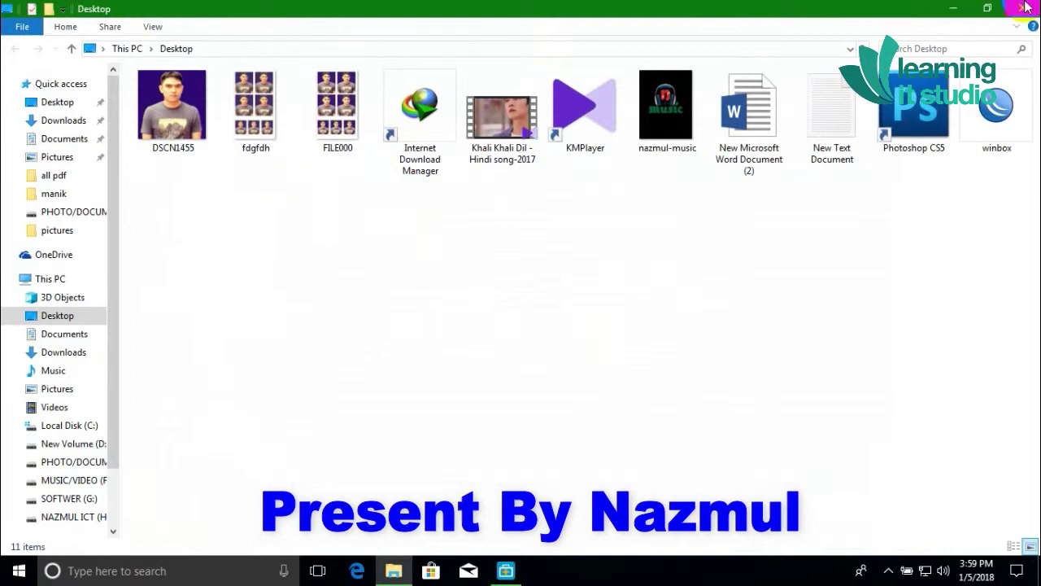
left_click(1023, 6)
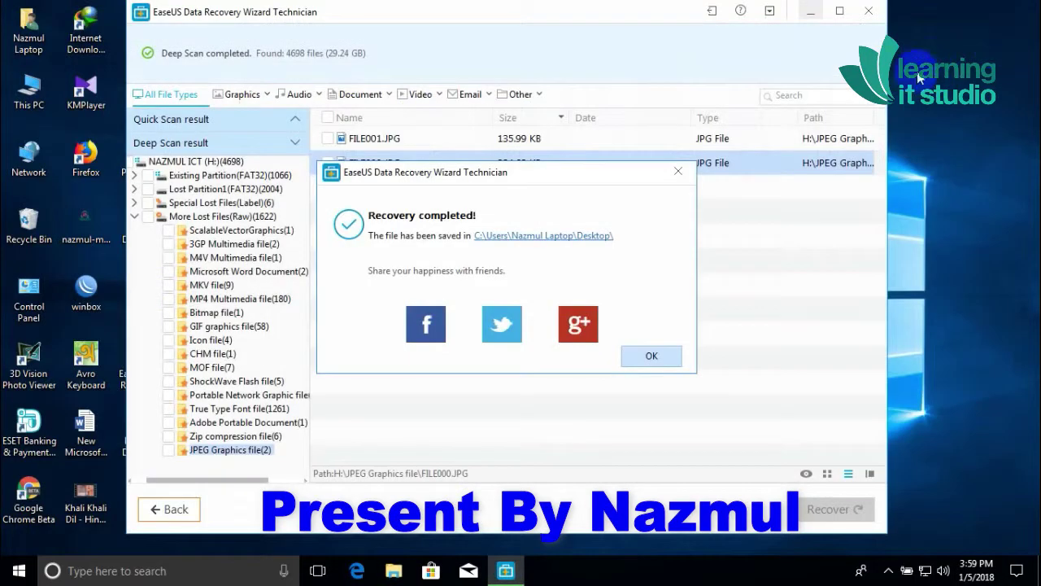
left_click(655, 353)
Step: Refresh the desktop and open the recovered FILE000 image to check it, and return to EaseUS Data Recovery Wizard
left_click(812, 13)
right_click(600, 88)
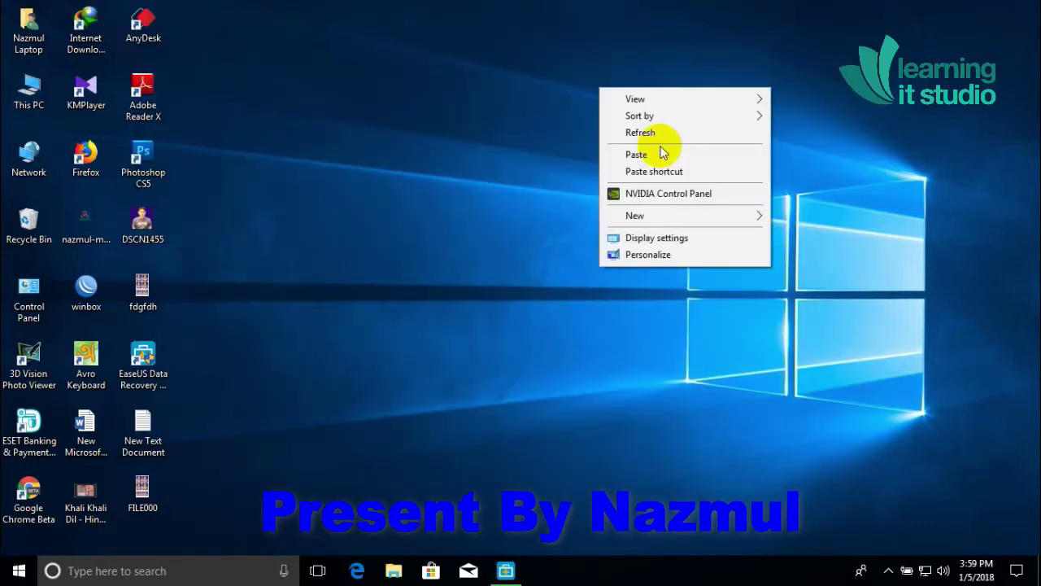
left_click(640, 133)
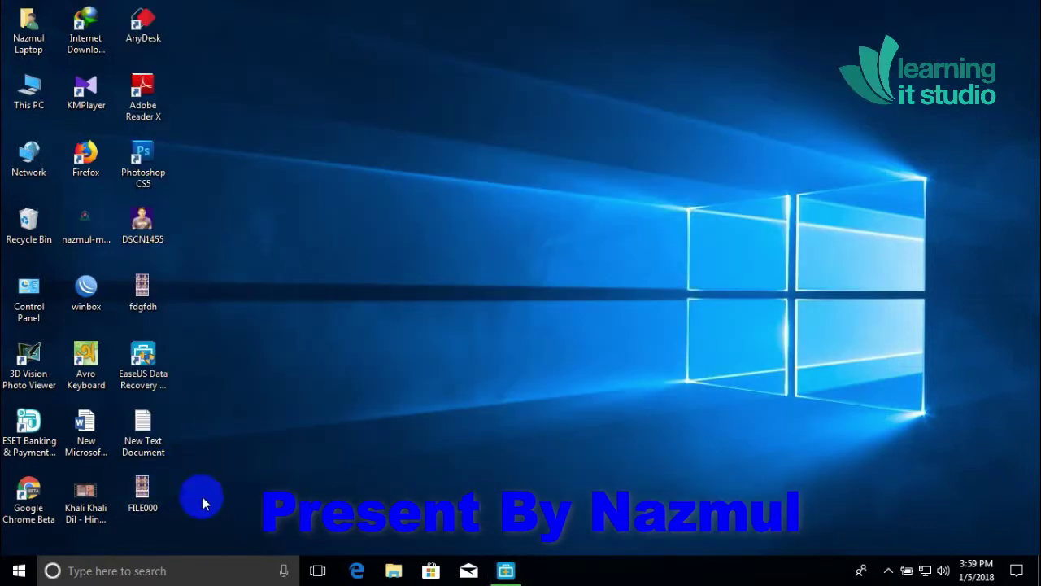
left_click(153, 499)
double_click(153, 502)
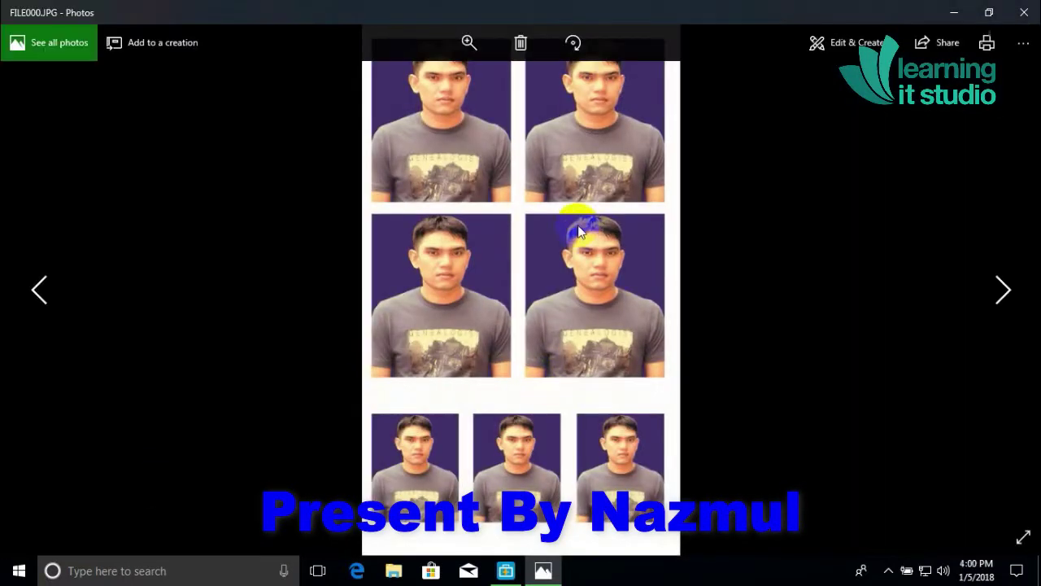
left_click(1023, 12)
right_click(588, 84)
left_click(648, 135)
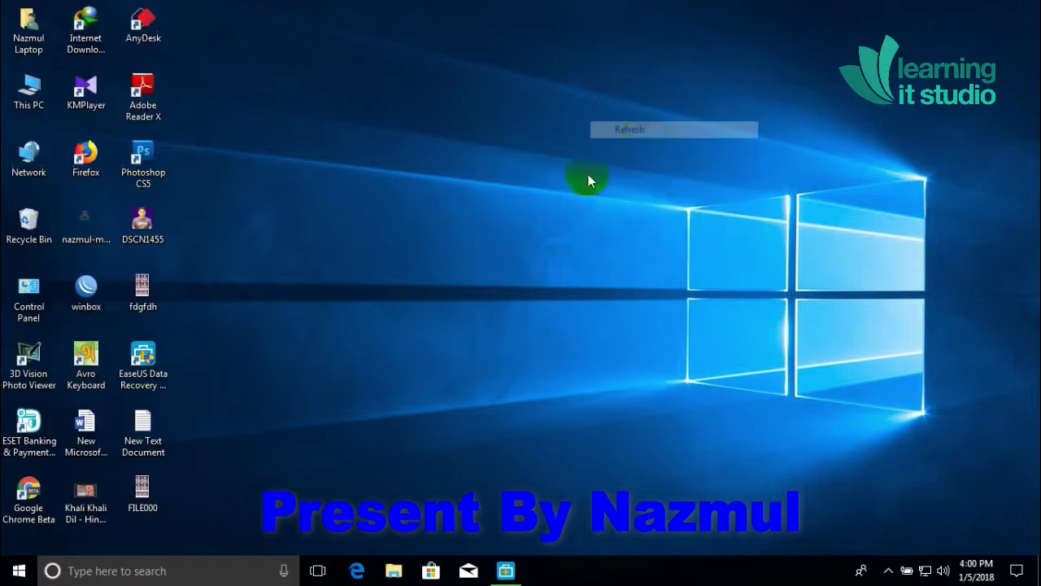
left_click(508, 569)
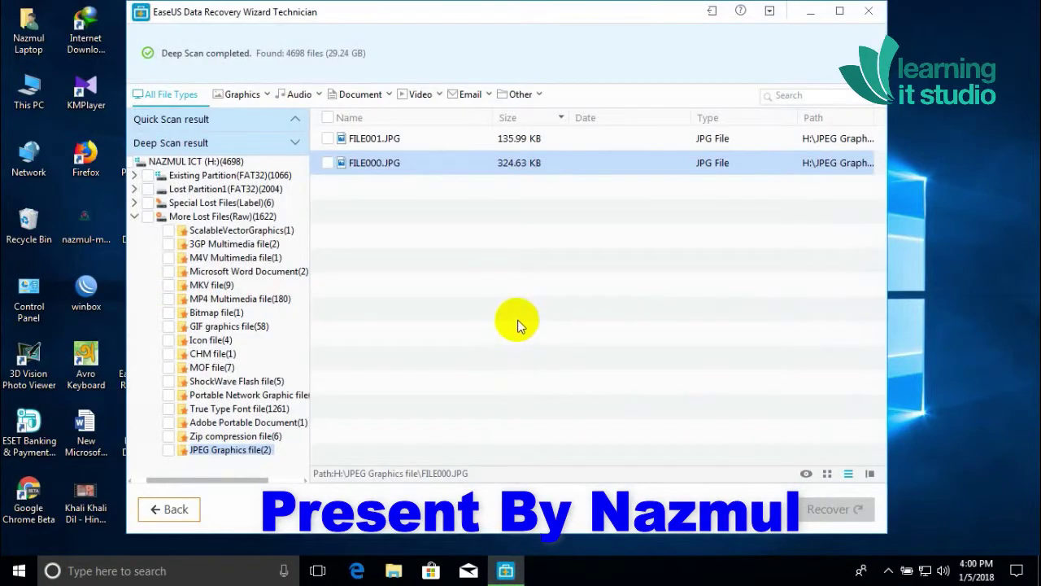